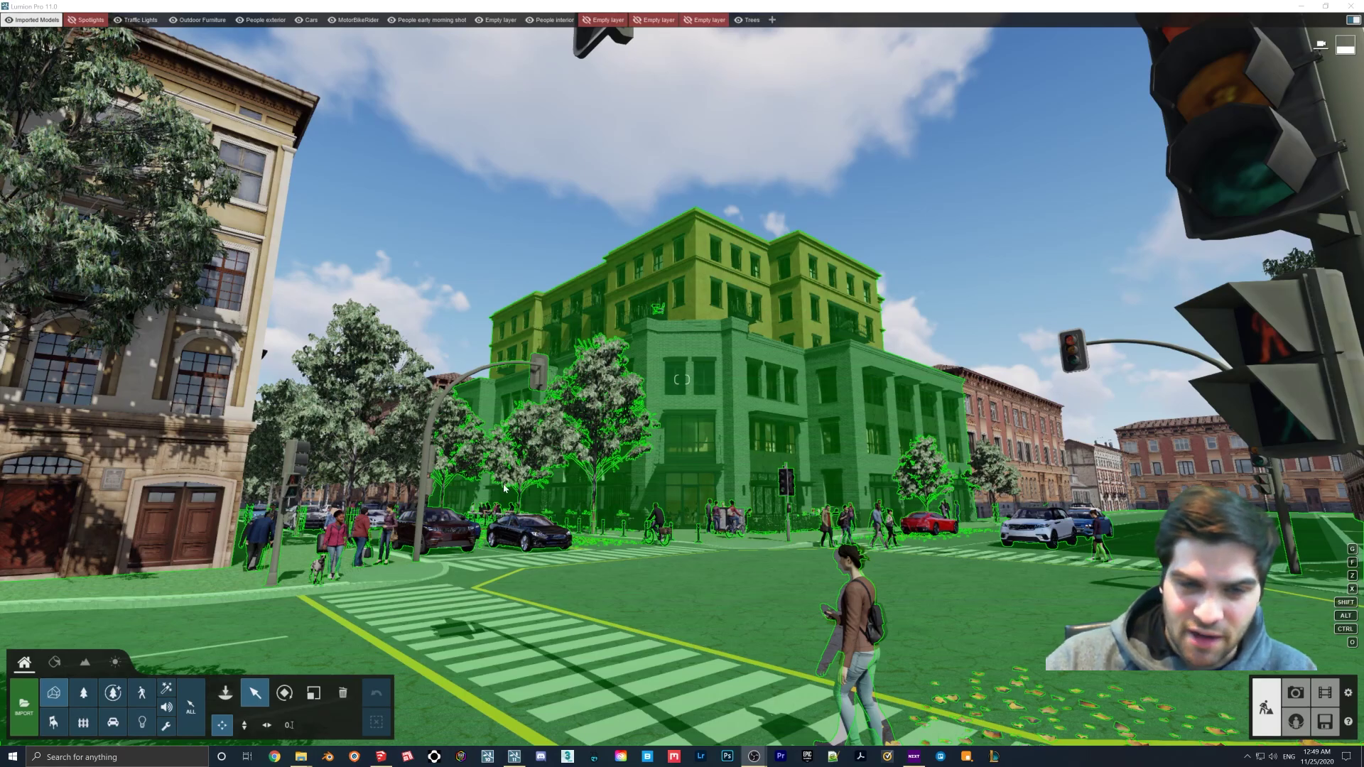
Move the street-level camera forward toward the corner apartment building to frame the intersection
{"action": "scroll", "coordinate": [505, 487], "scroll_direction": "up", "scroll_amount": 3}
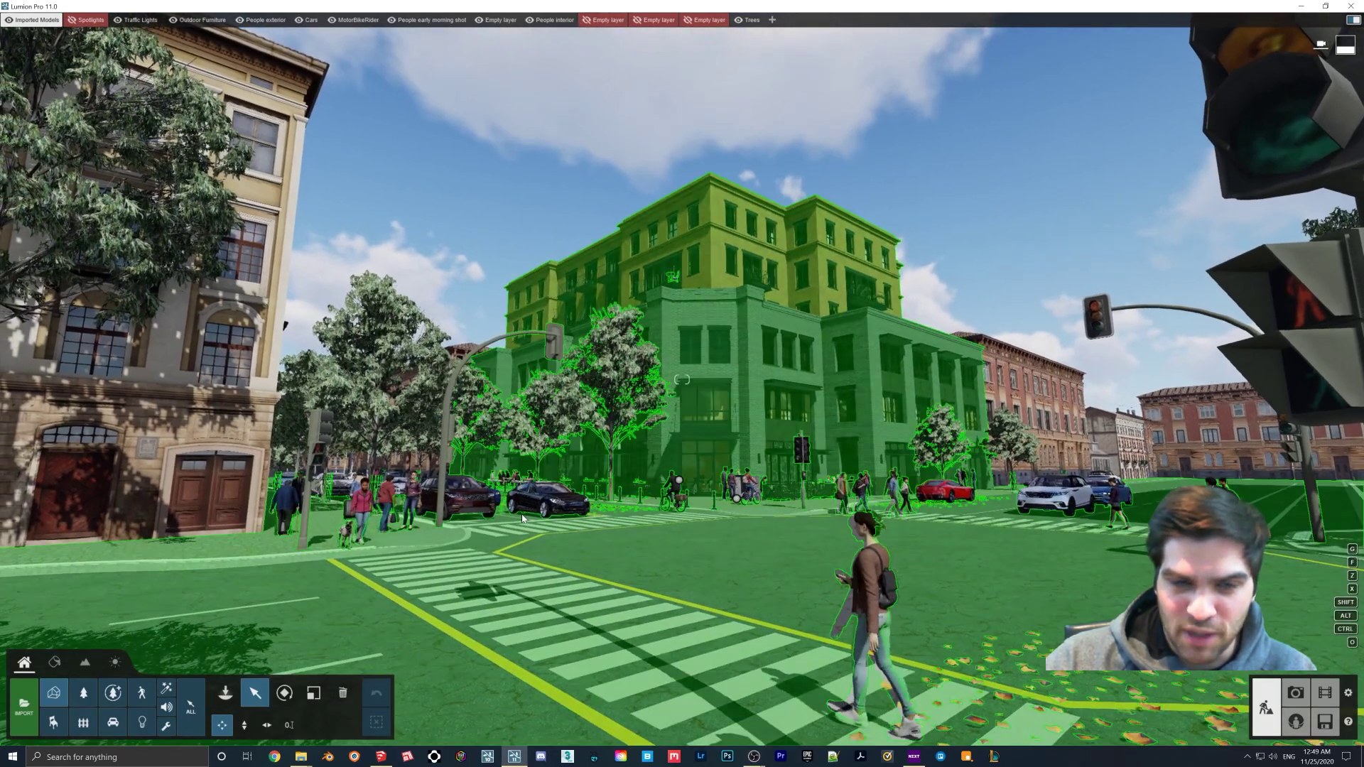
{"action": "scroll", "coordinate": [522, 518], "scroll_direction": "up", "scroll_amount": 3}
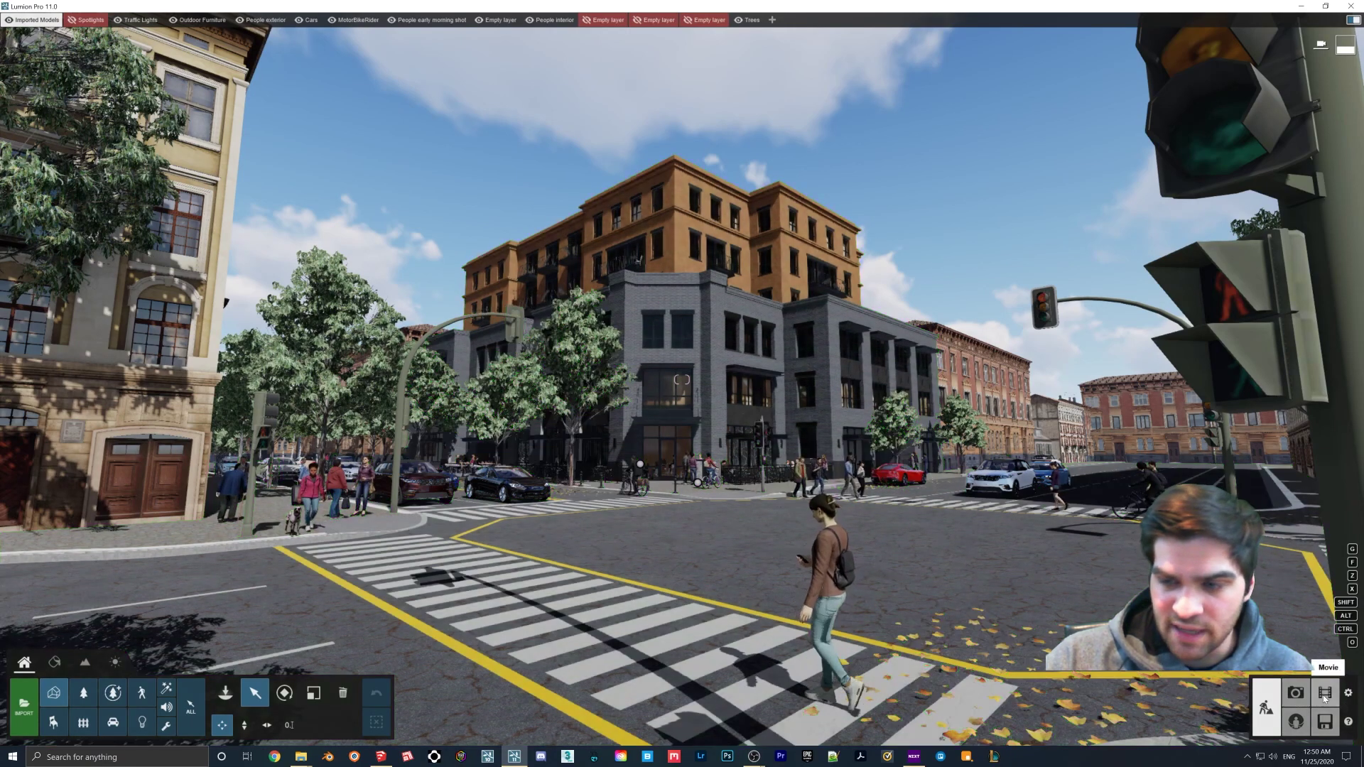
In Photo mode, refresh the preview and hide the Global Illumination, Reflection and Sky Light effects
{"action": "left_click", "coordinate": [1295, 693]}
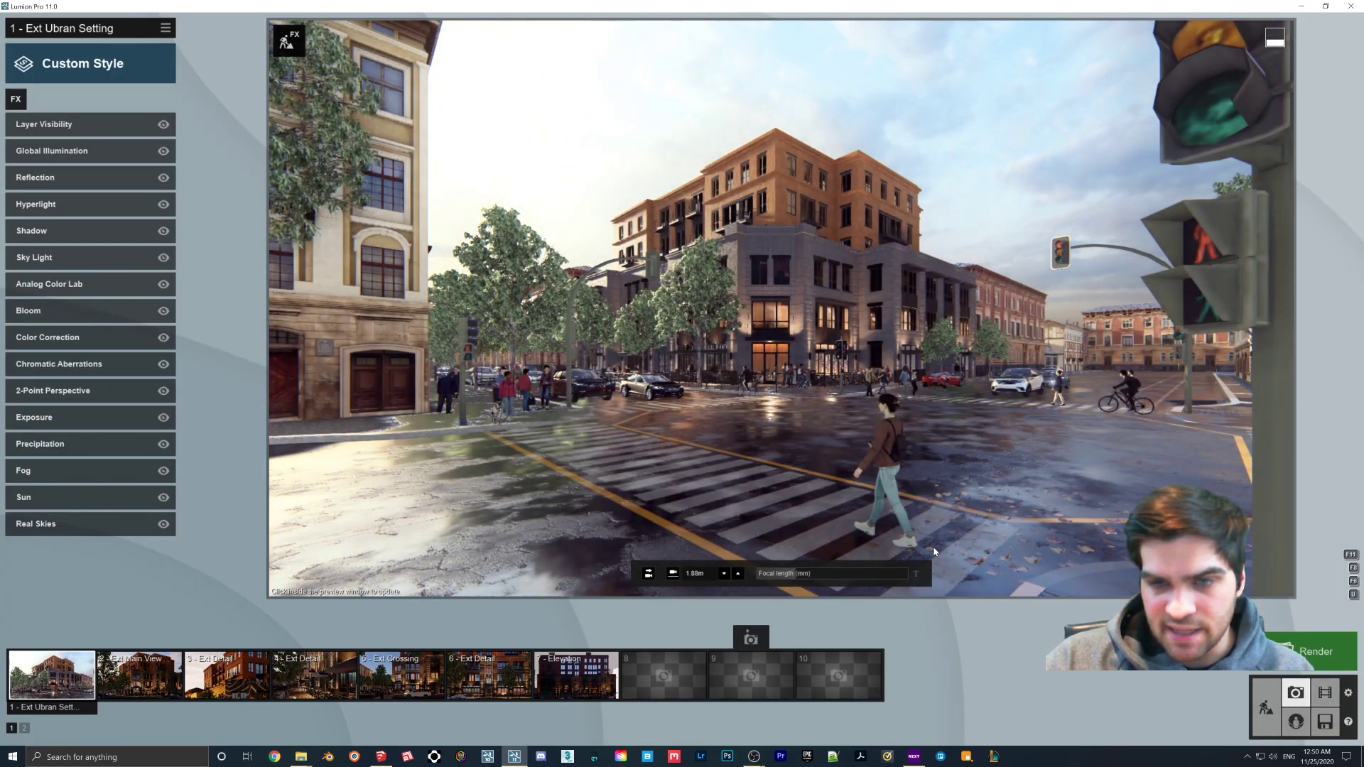
{"action": "left_click", "coordinate": [886, 490]}
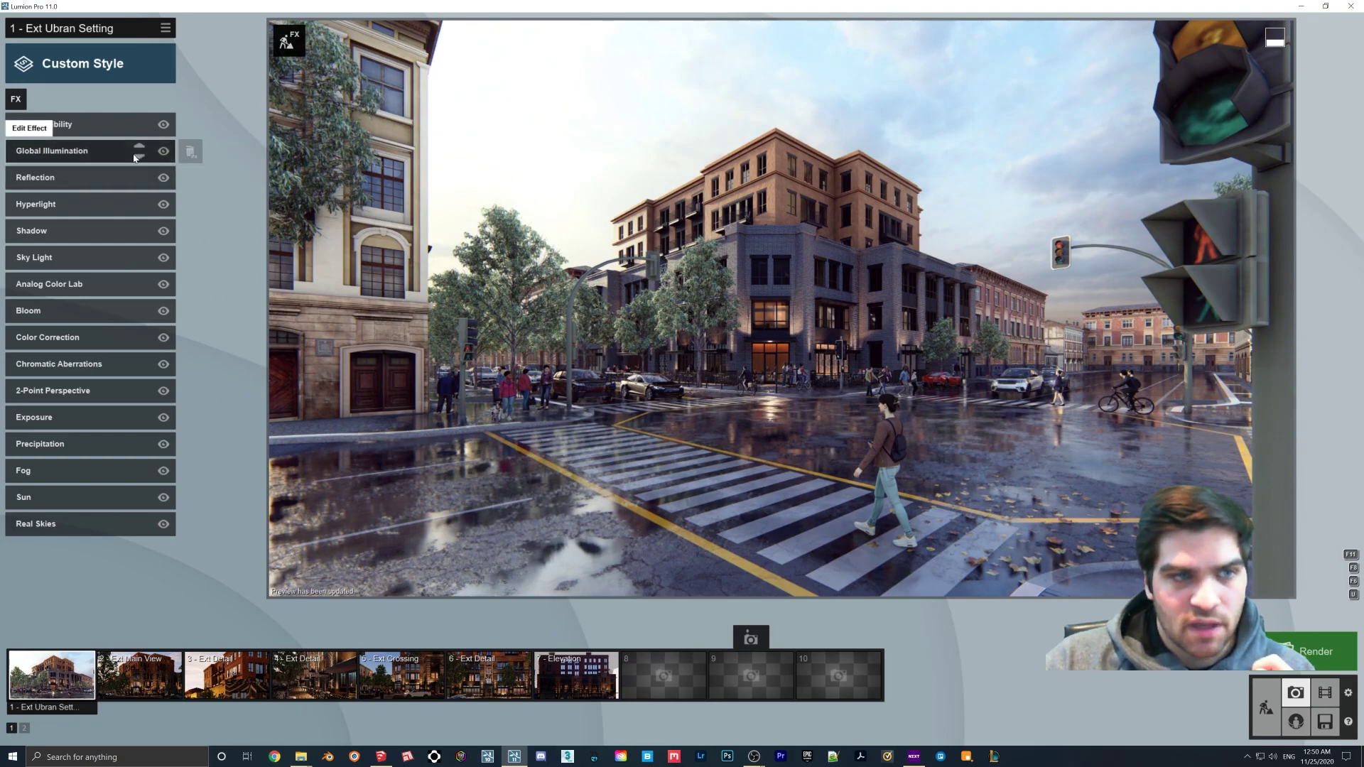
{"action": "left_click", "coordinate": [163, 151]}
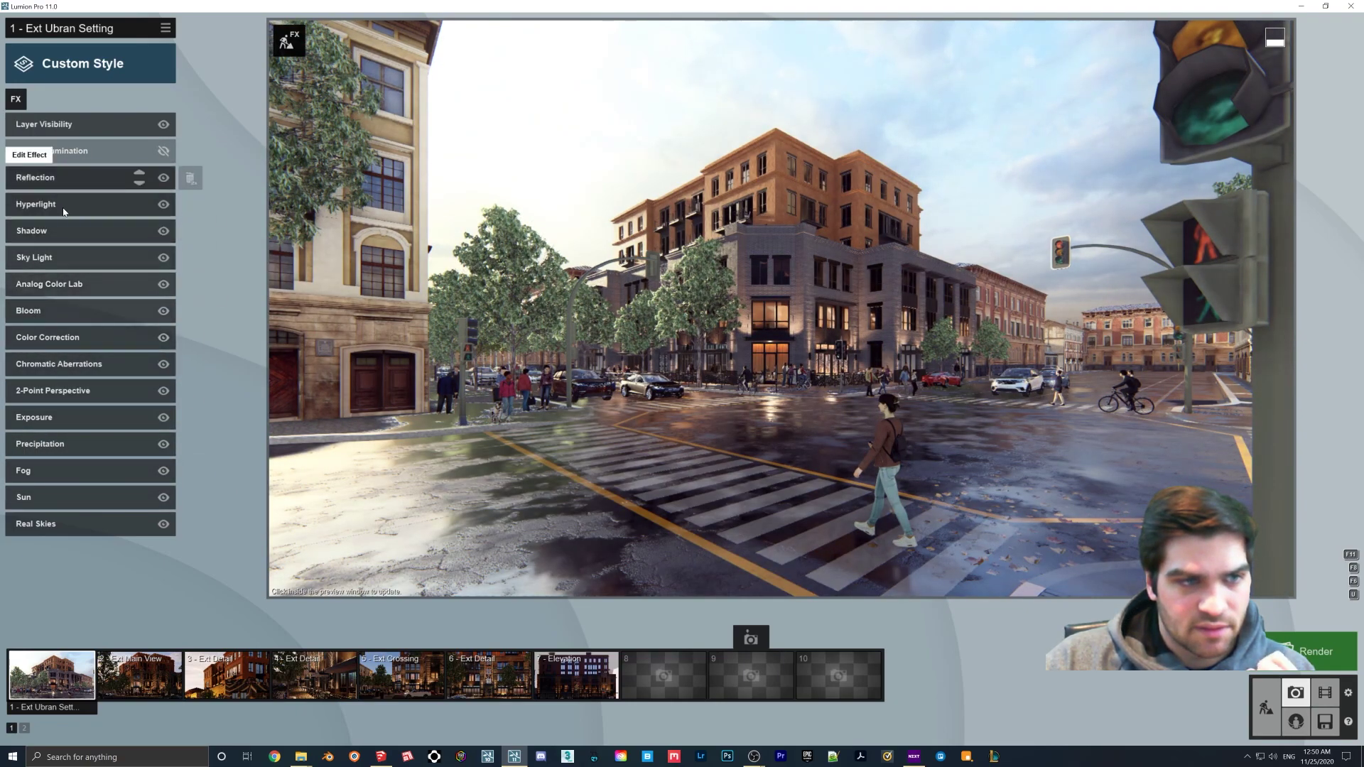
{"action": "left_click", "coordinate": [163, 176]}
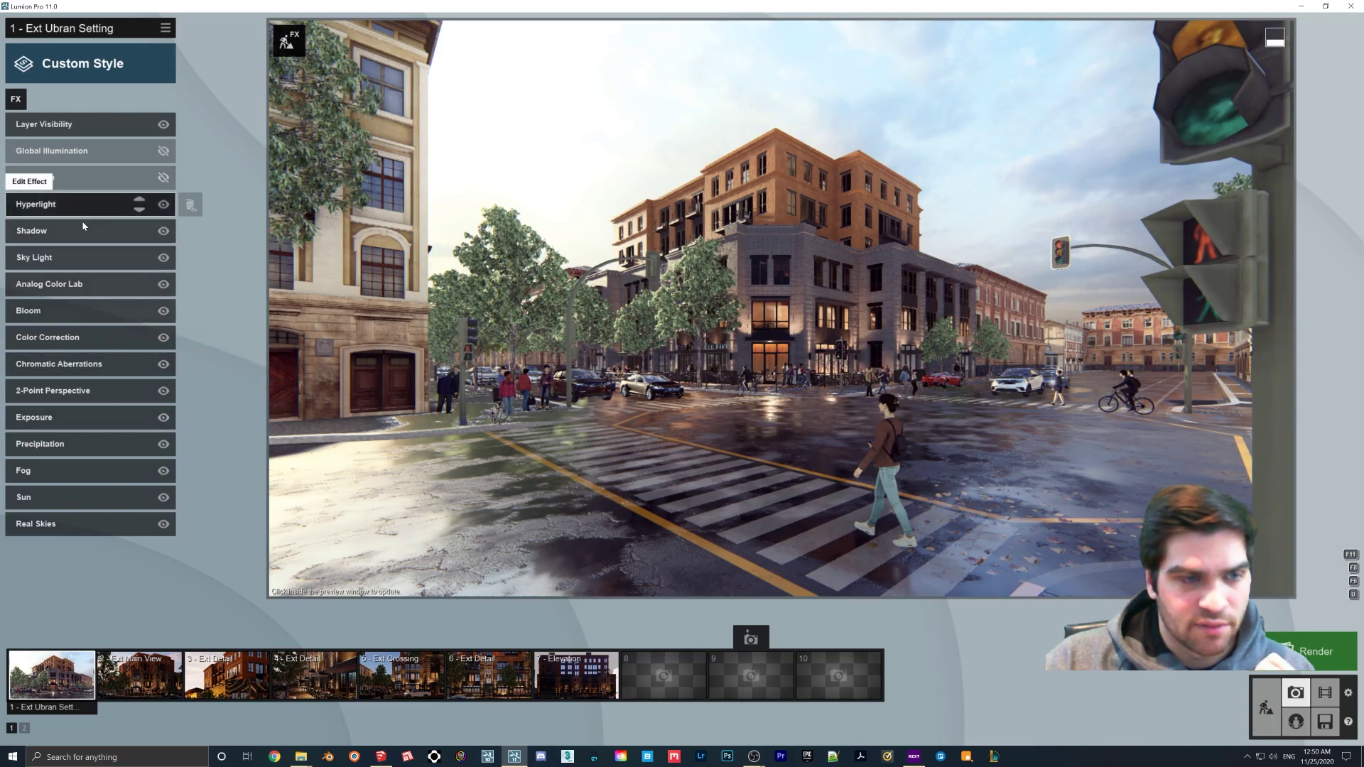
{"action": "left_click", "coordinate": [162, 259]}
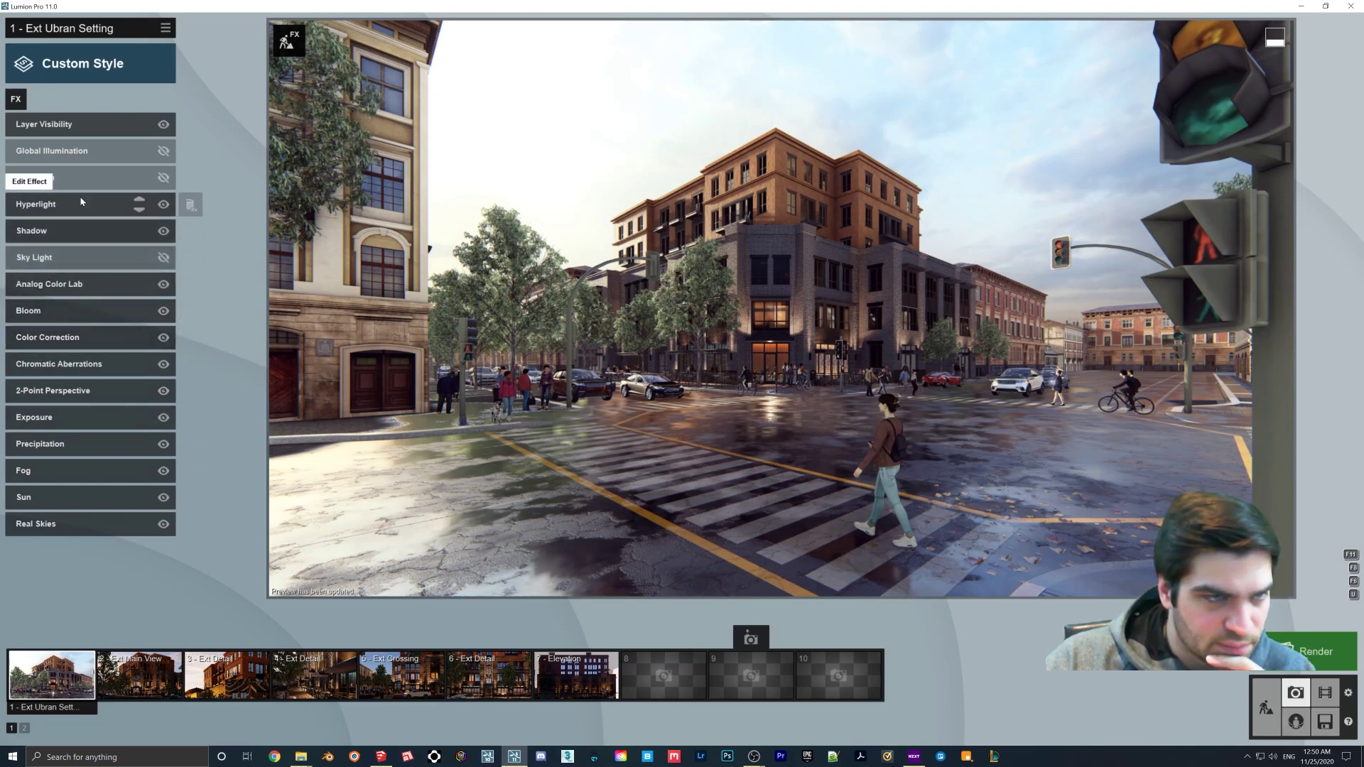
Add AI Artist Styles from the Artistic 2 effects and pick the Cezanne-style look
{"action": "left_click", "coordinate": [16, 100]}
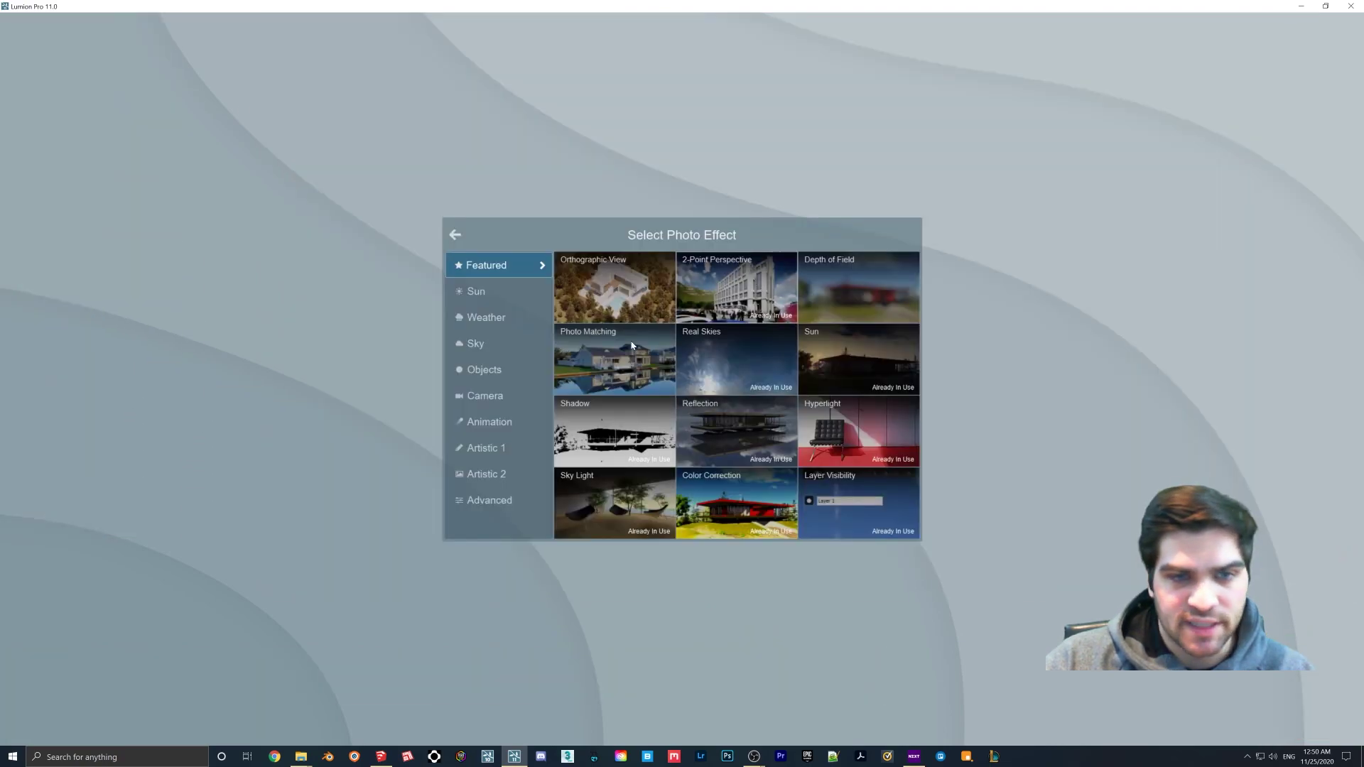
{"action": "left_click", "coordinate": [502, 508]}
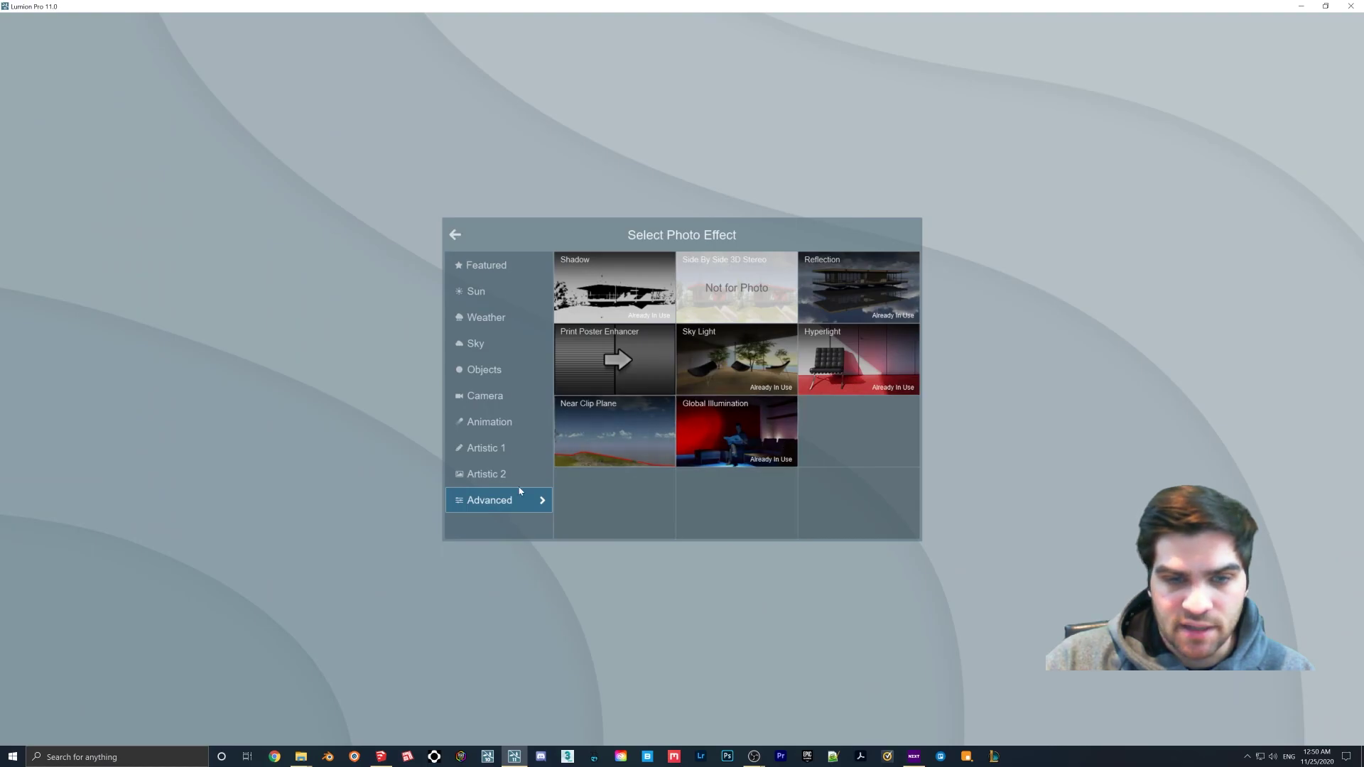
{"action": "left_click", "coordinate": [499, 474]}
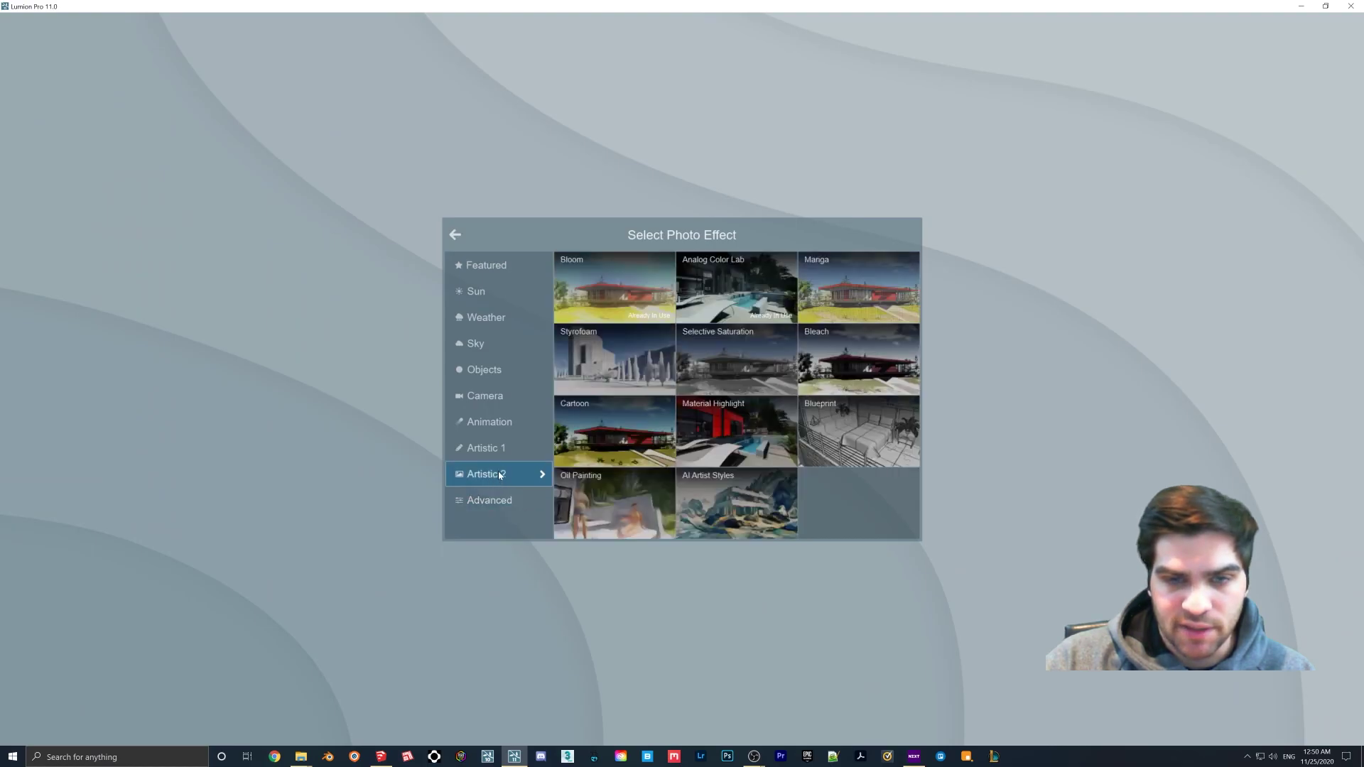
{"action": "left_click", "coordinate": [737, 503]}
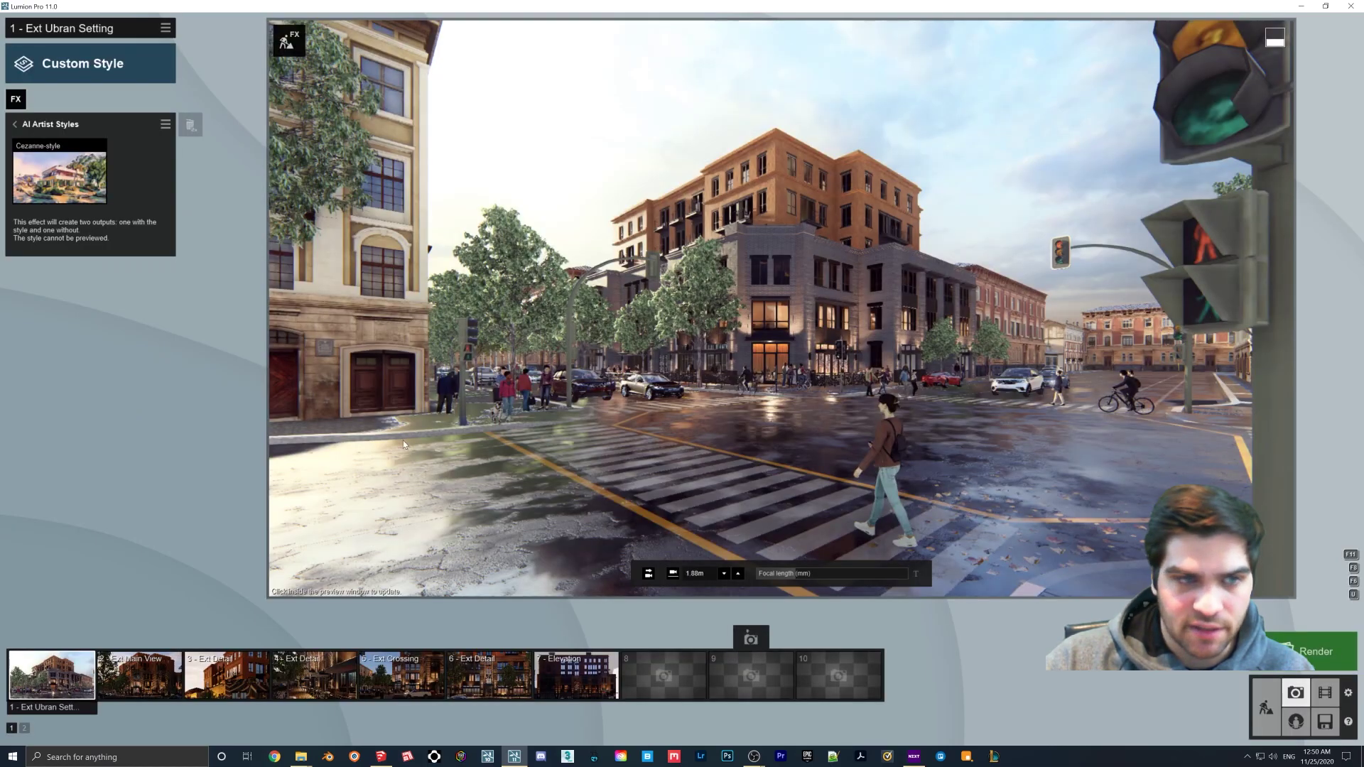
{"action": "left_click", "coordinate": [53, 170]}
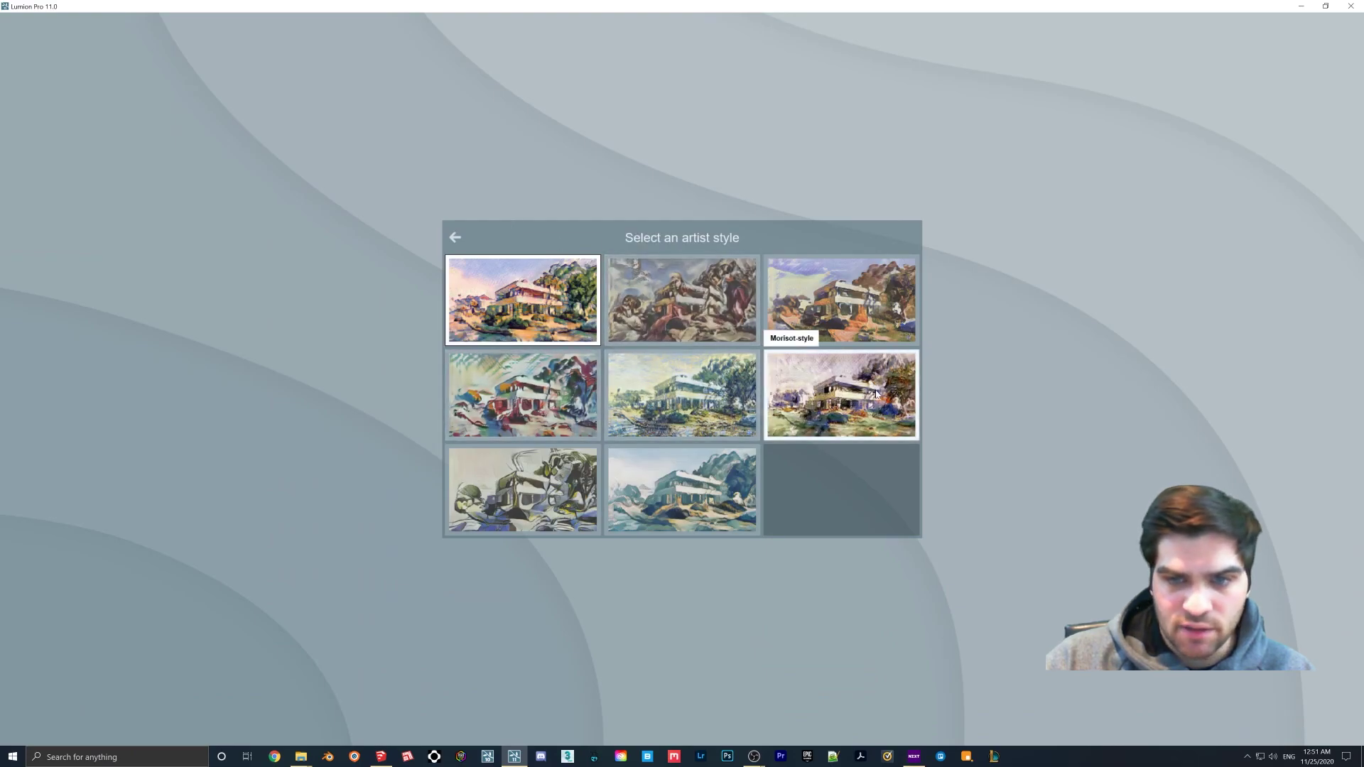
{"action": "left_click", "coordinate": [546, 318]}
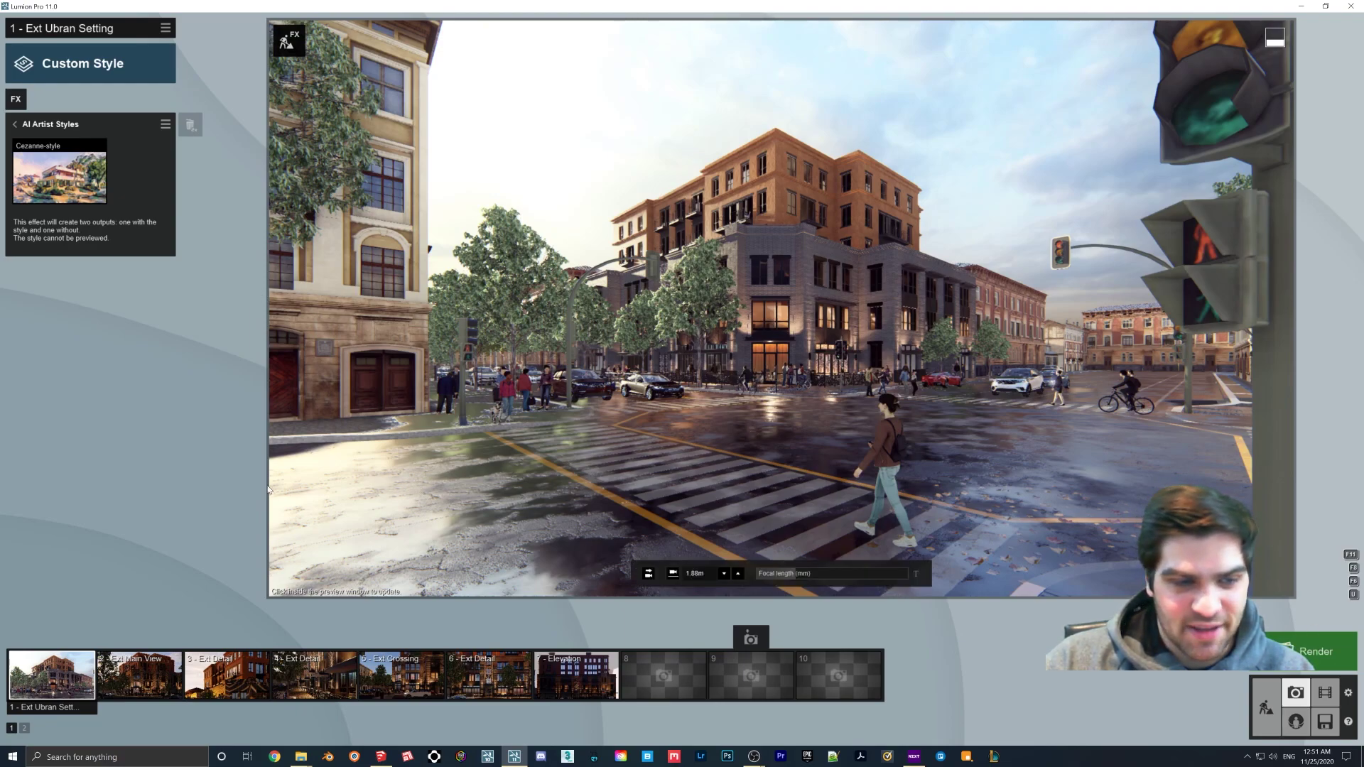
Choose a Poster 7680x4320 render, saving to the Desktop under the name aitest
{"action": "left_click", "coordinate": [14, 124]}
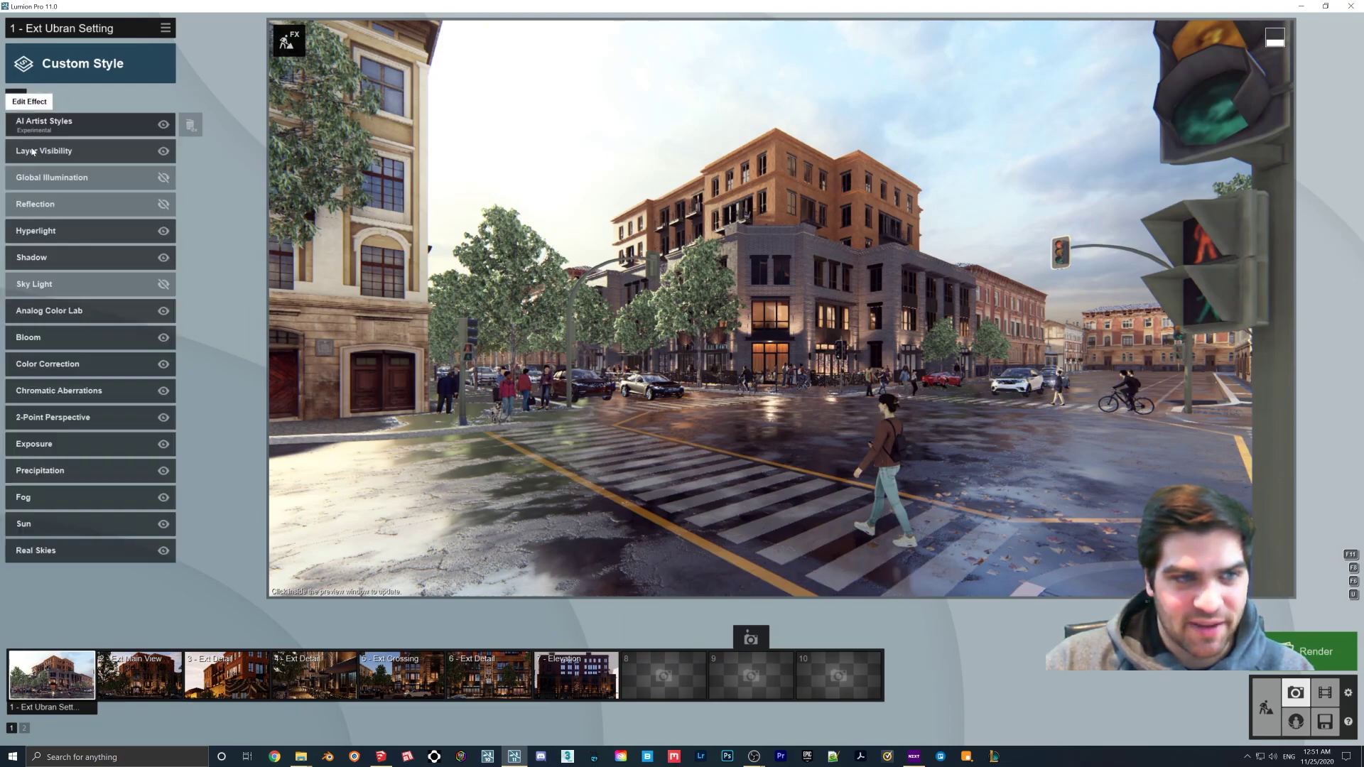
{"action": "left_click", "coordinate": [1302, 649]}
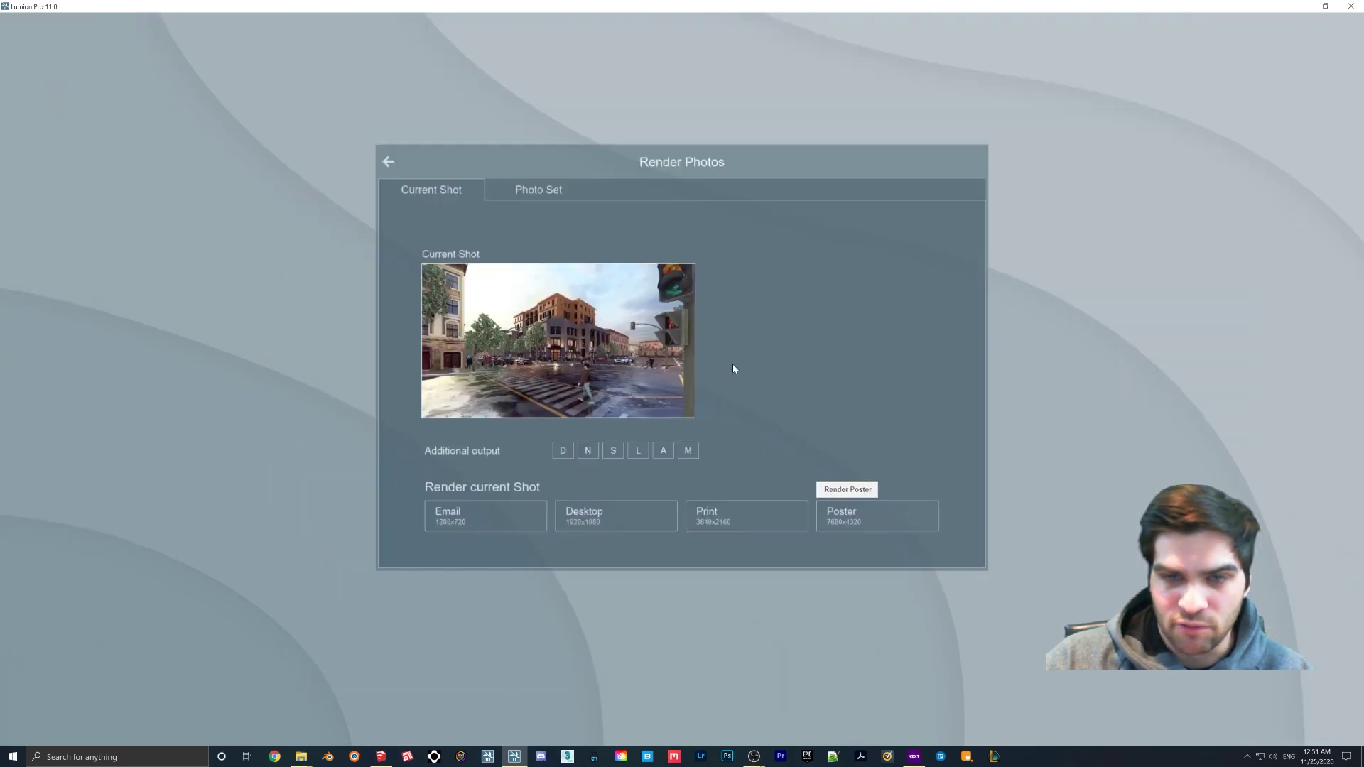
{"action": "left_click", "coordinate": [864, 520]}
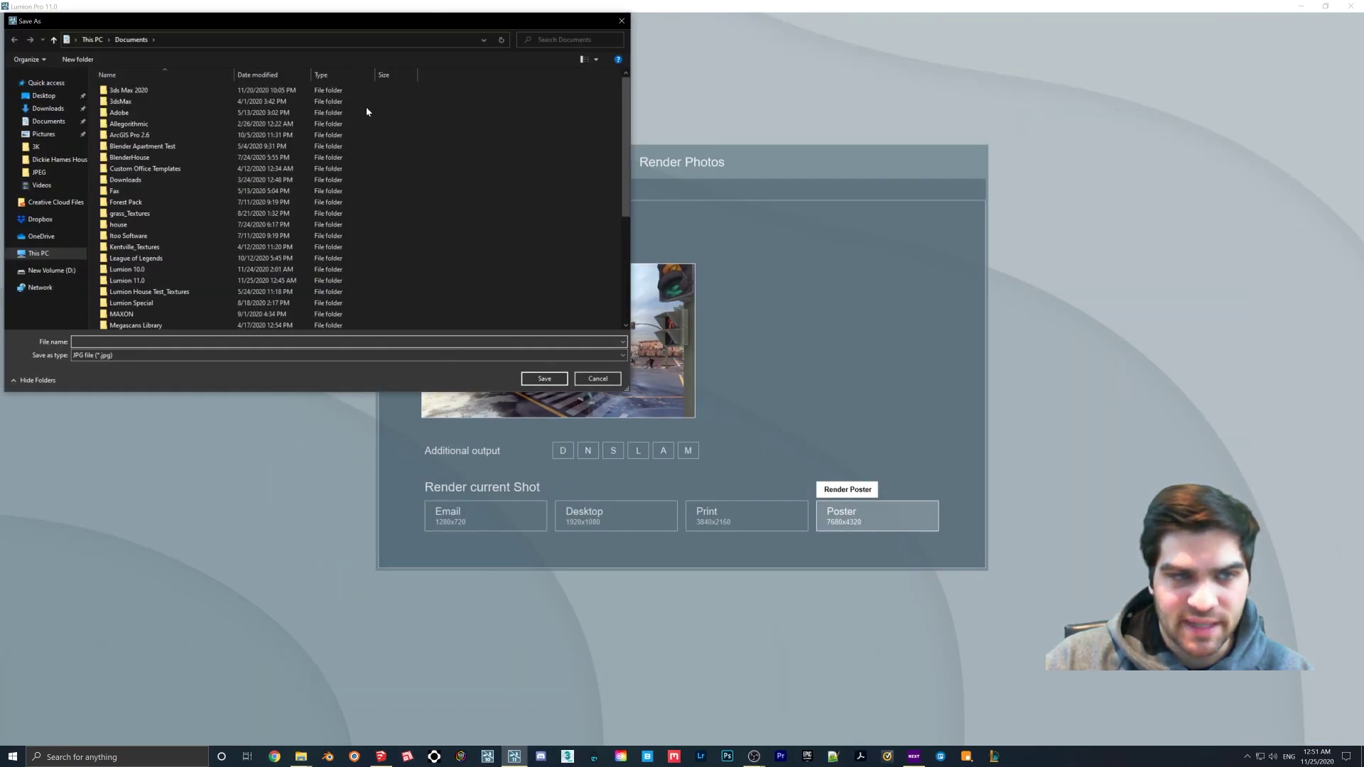
{"action": "left_click_drag", "start_coordinate": [283, 21], "coordinate": [563, 81]}
{"action": "left_click", "coordinate": [325, 156]}
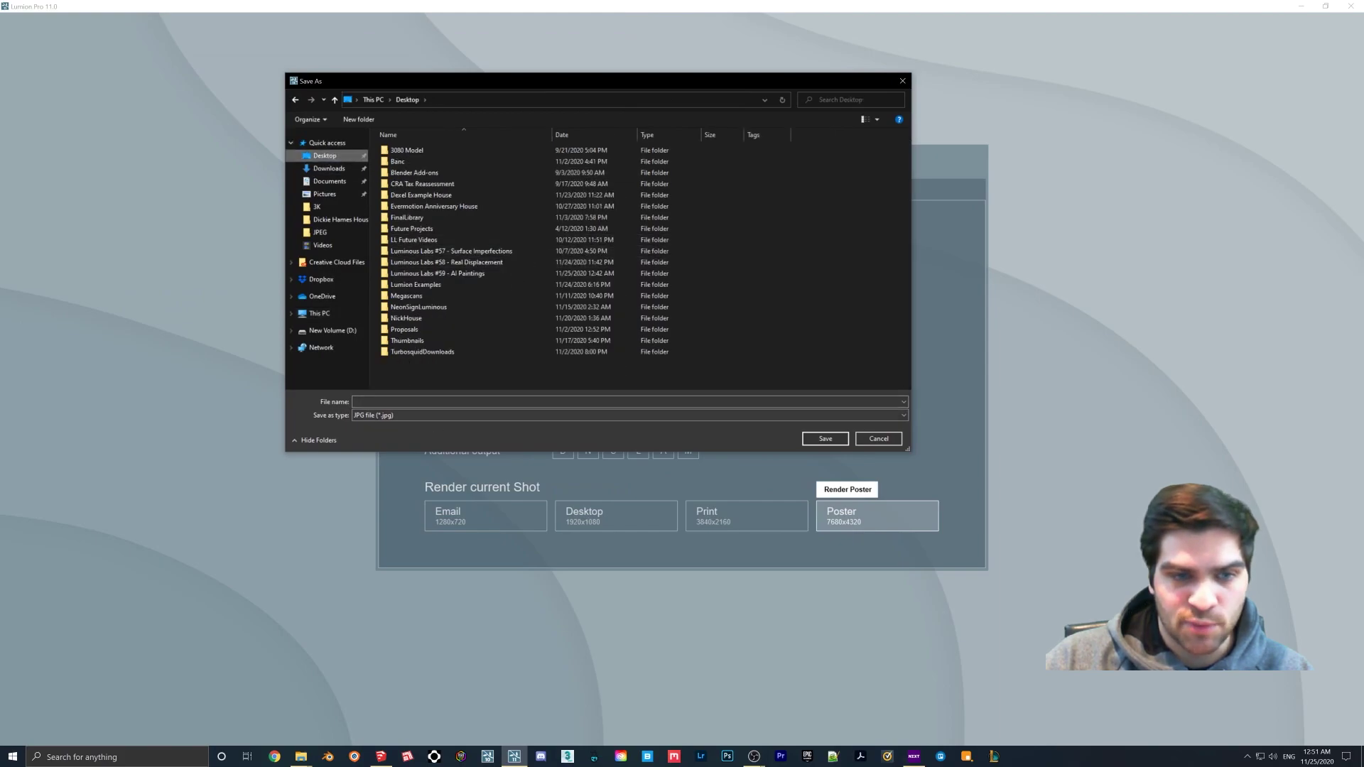
{"action": "left_click", "coordinate": [355, 401]}
{"action": "type", "text": "ai"}
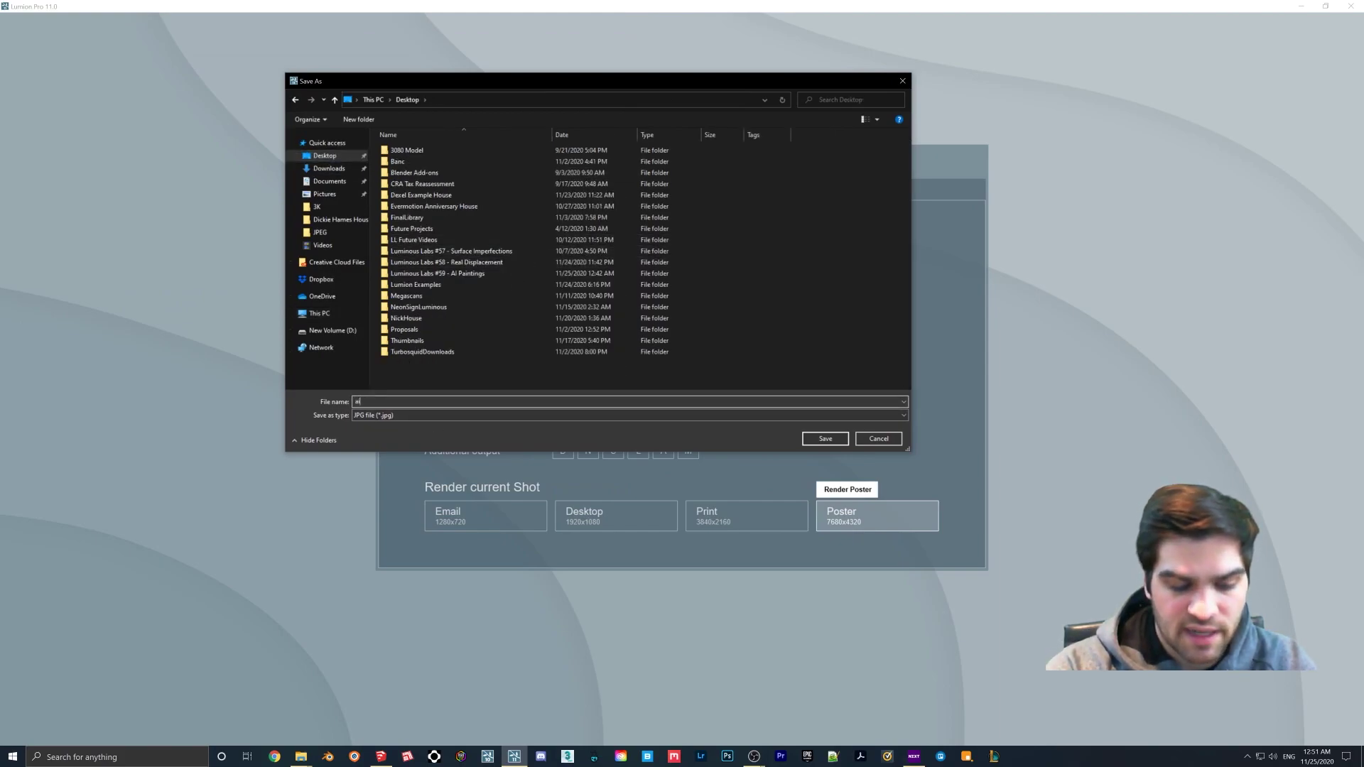
{"action": "type", "text": "tre"}
{"action": "type", "text": "est"}
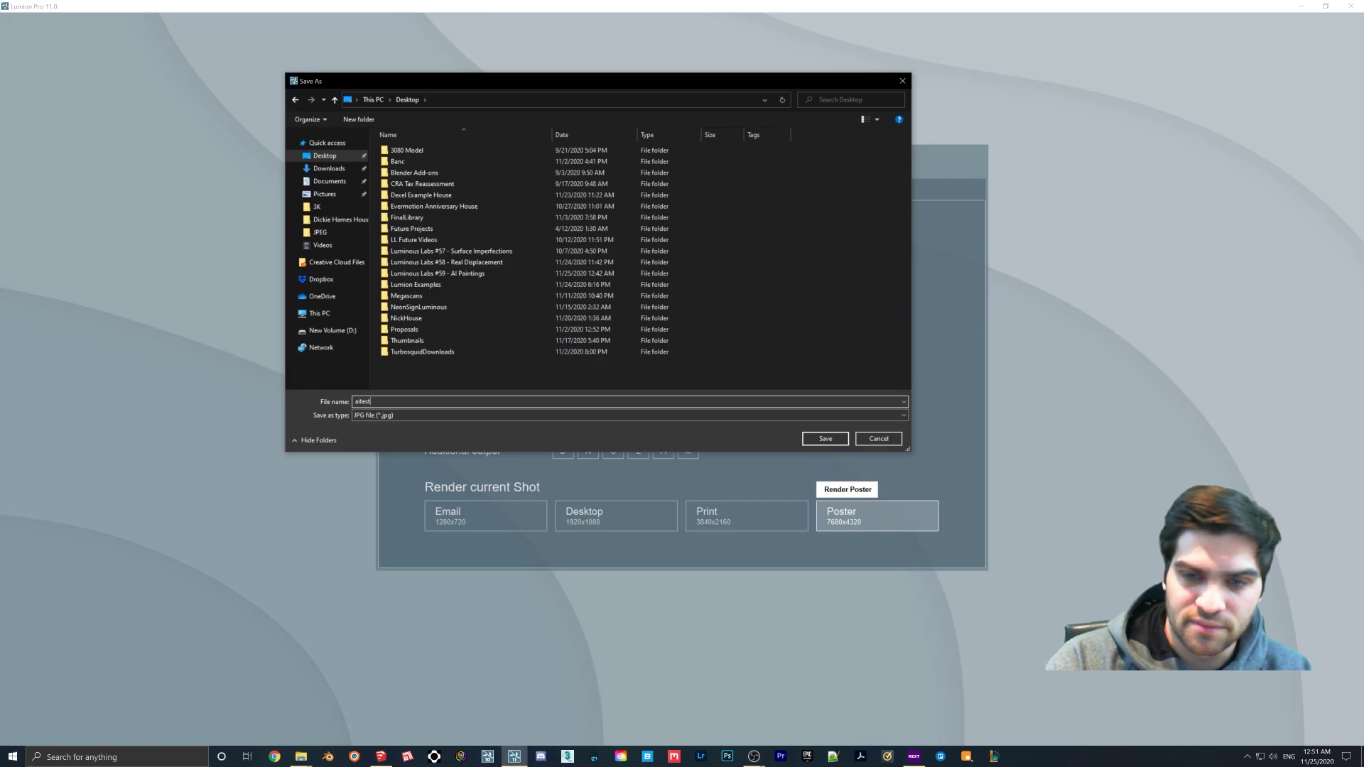
Save and render the 7680x4320 image, then close the completed render screen
{"action": "key", "text": "Return"}
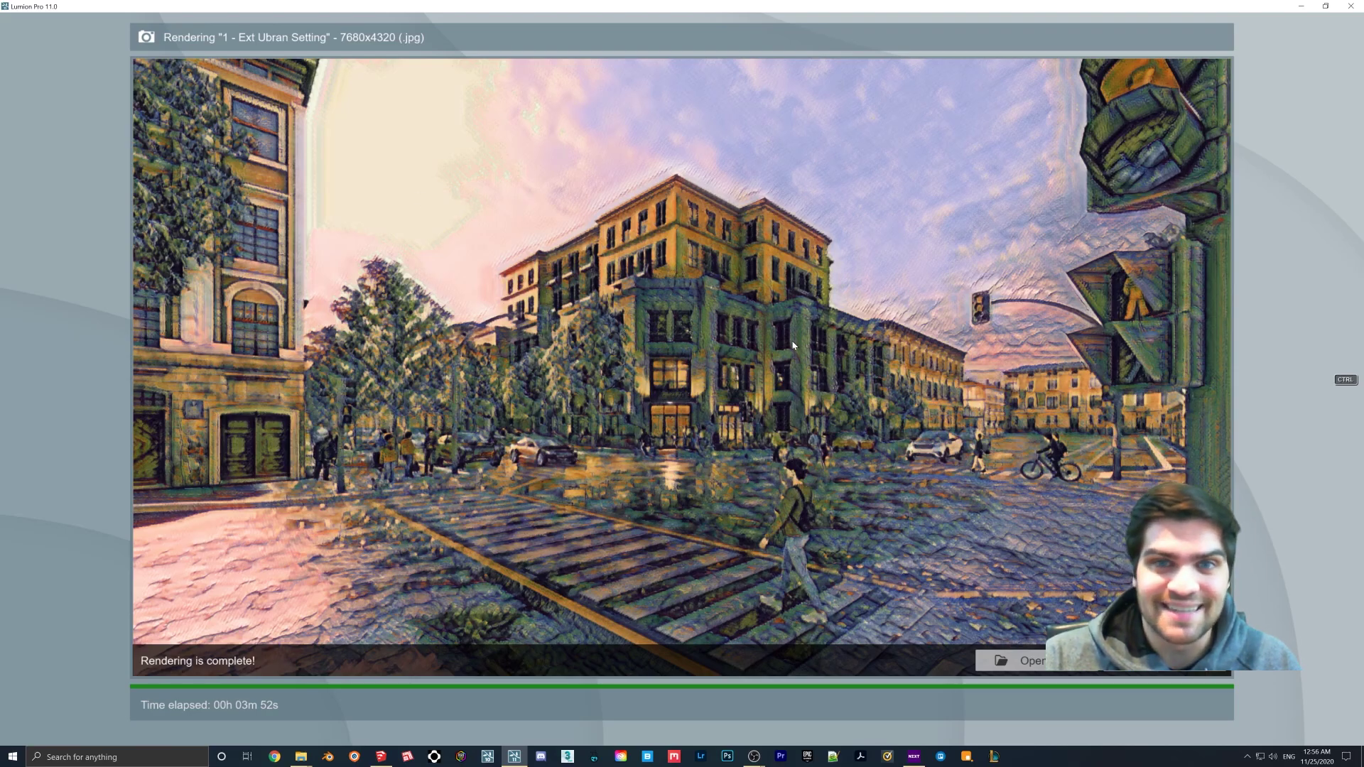
{"action": "left_click", "coordinate": [1075, 618]}
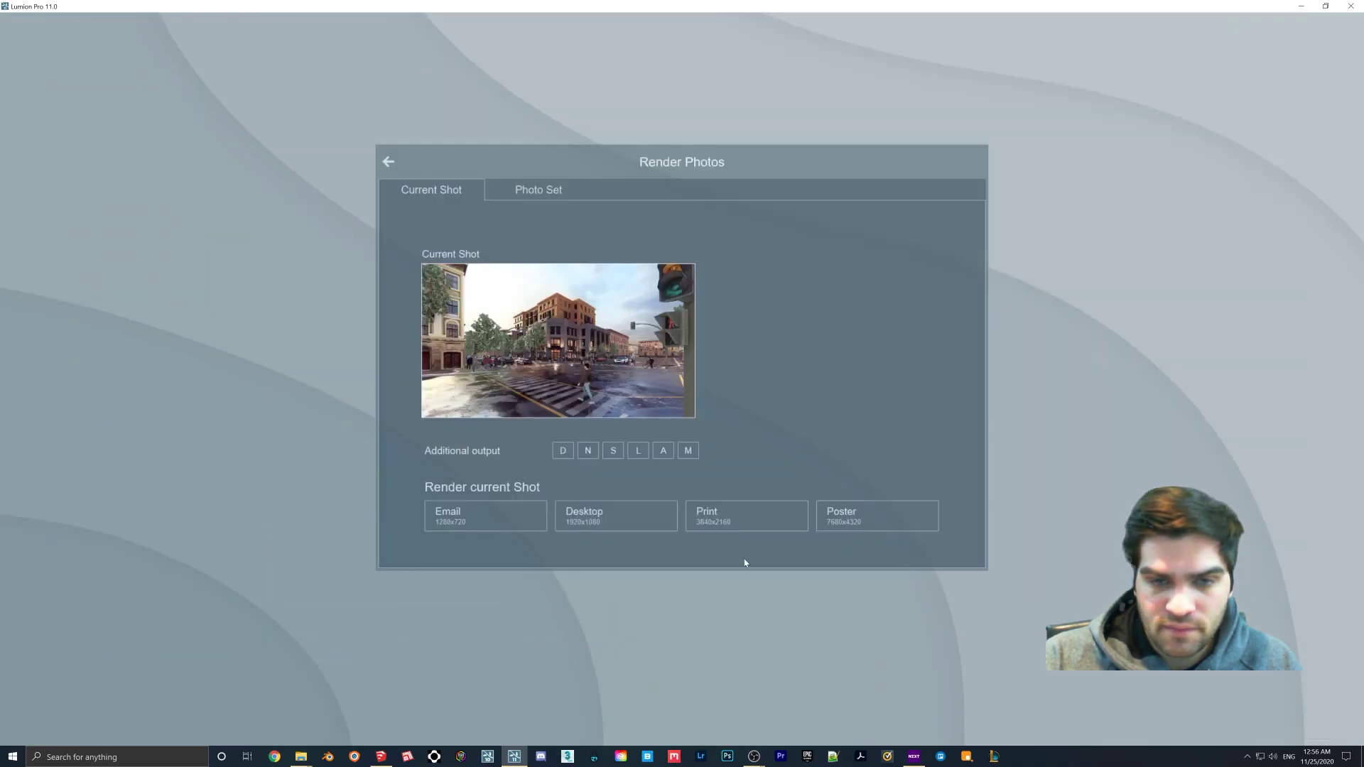
Render the shot at Desktop size 1920x1080 and close the finished render
{"action": "left_click", "coordinate": [615, 516]}
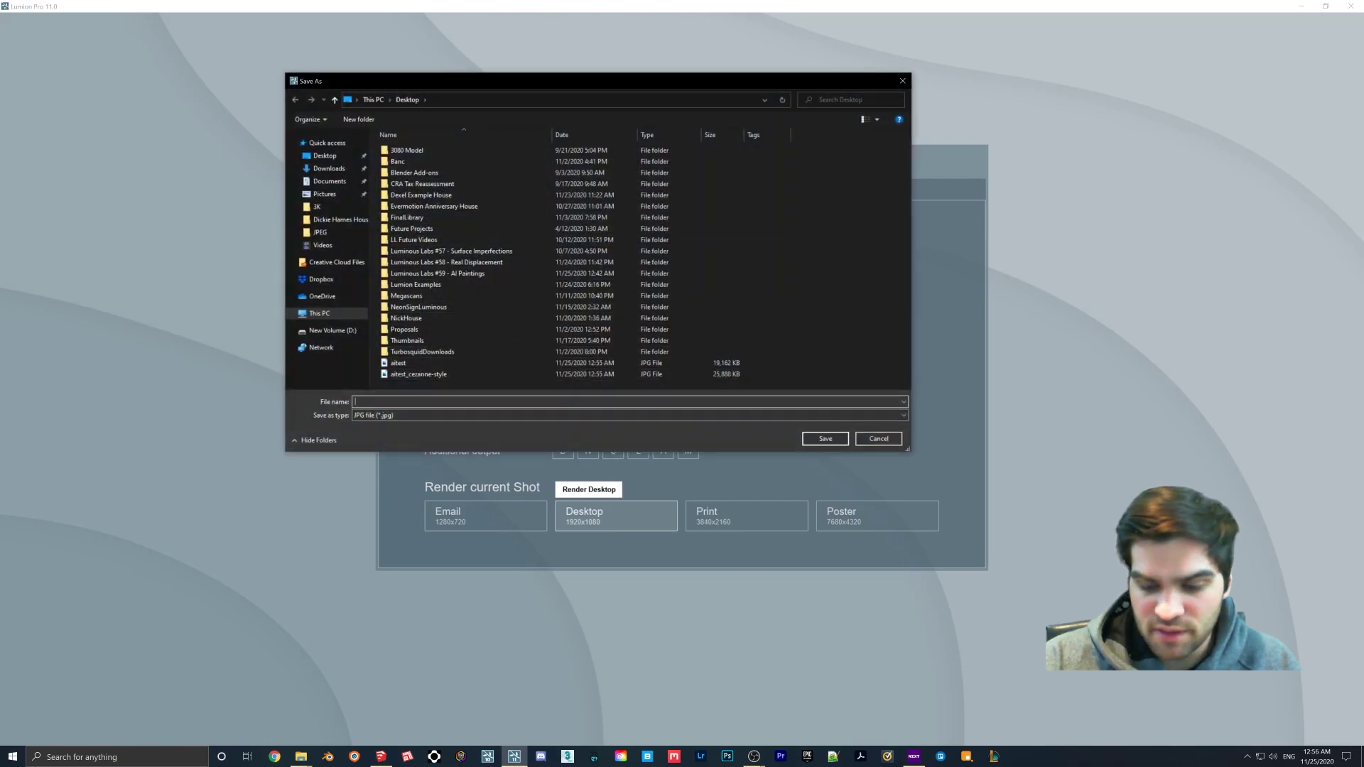
{"action": "key", "text": "Escape"}
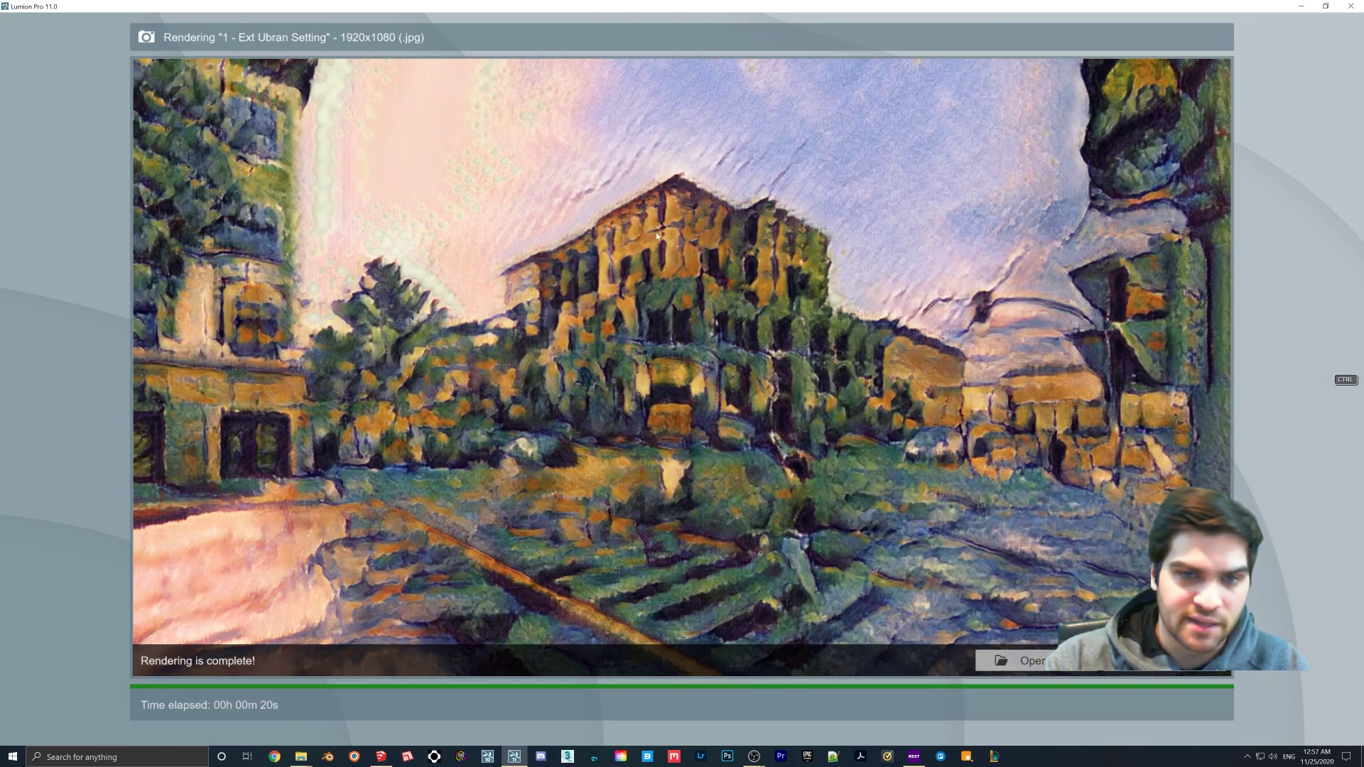
{"action": "key", "text": "Escape"}
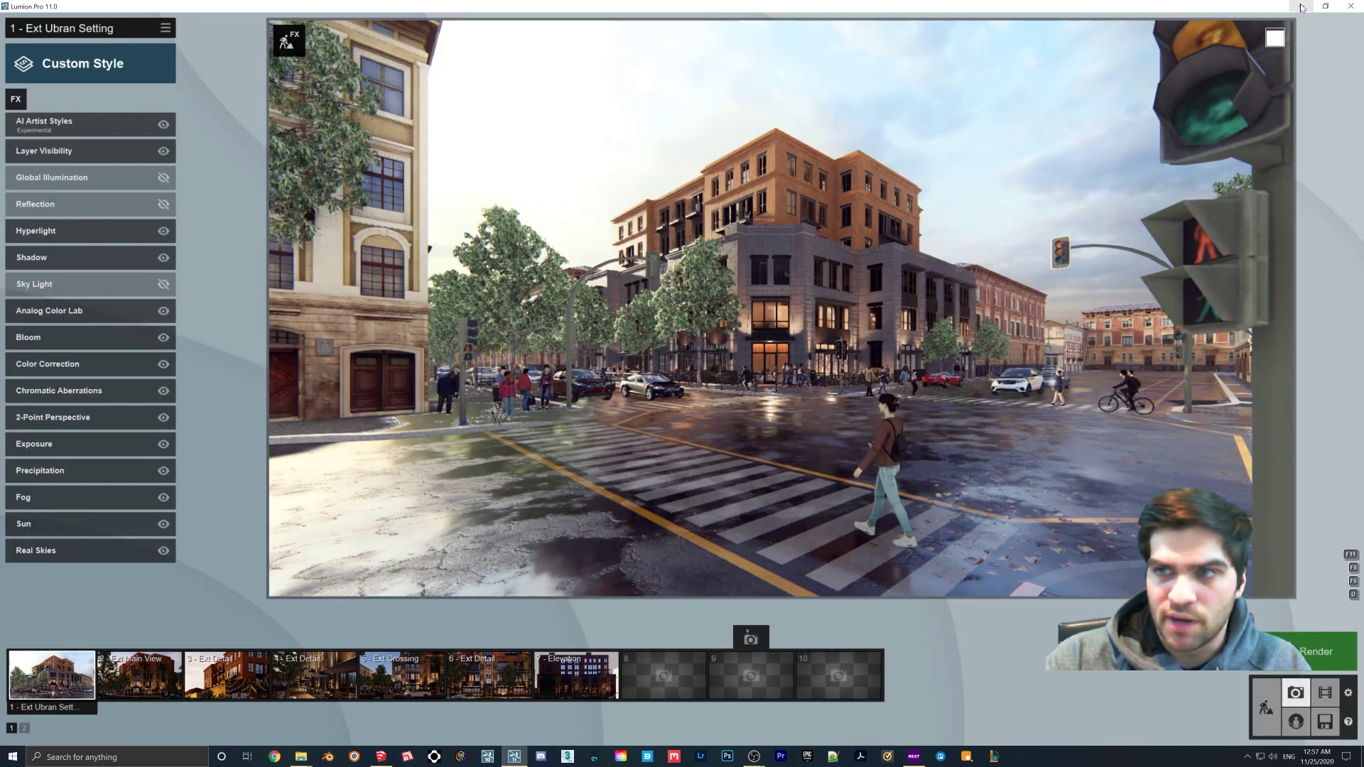
Minimize Lumion and SketchUp and open 1_cezanne-style.jpg from the desktop
{"action": "left_click", "coordinate": [1301, 8]}
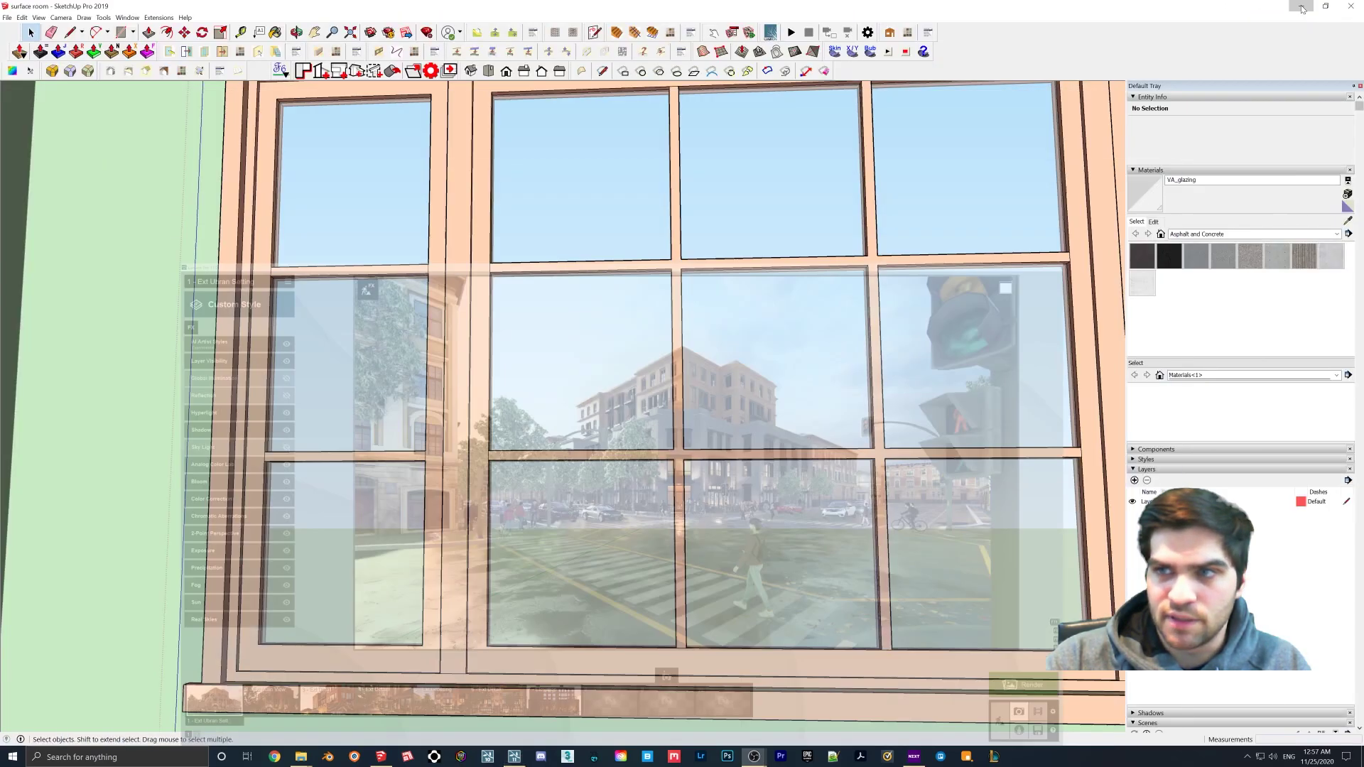
{"action": "left_click", "coordinate": [1301, 8]}
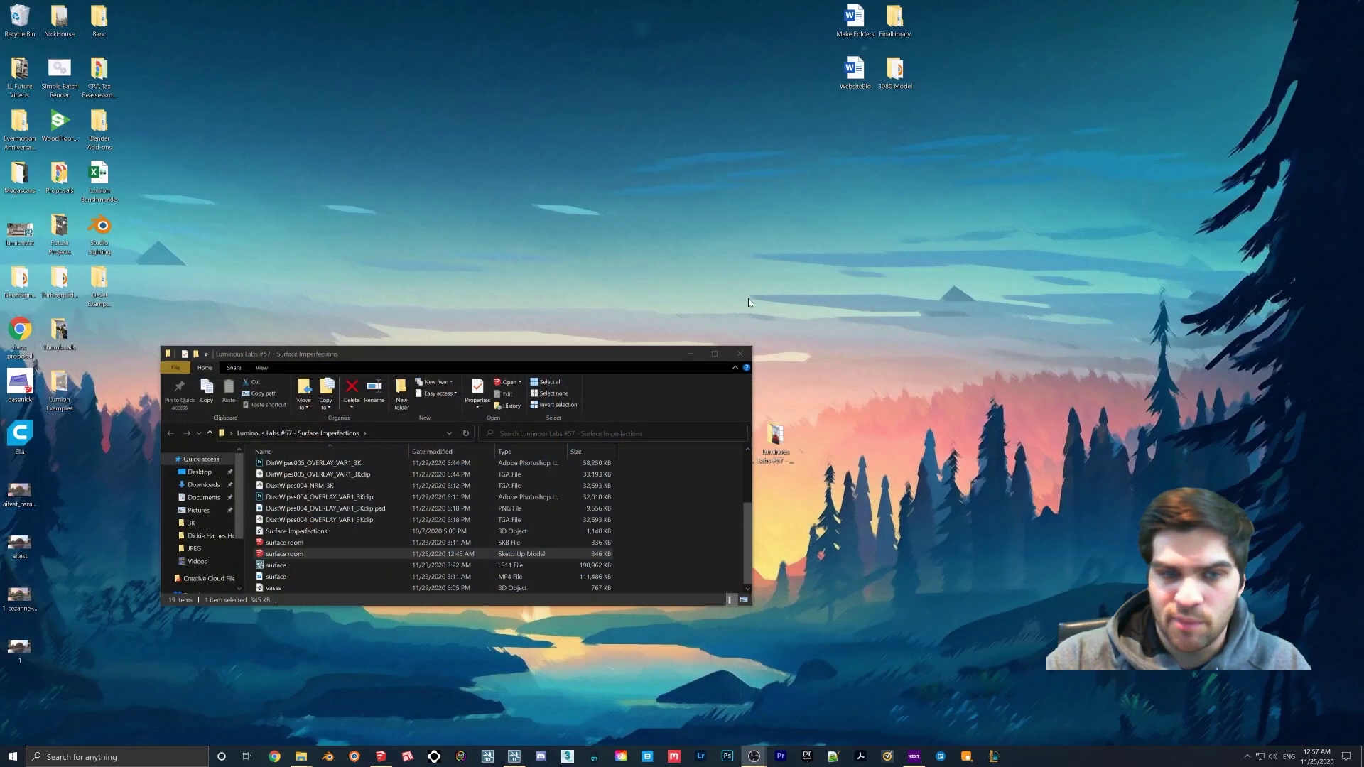
{"action": "double_click", "coordinate": [31, 592]}
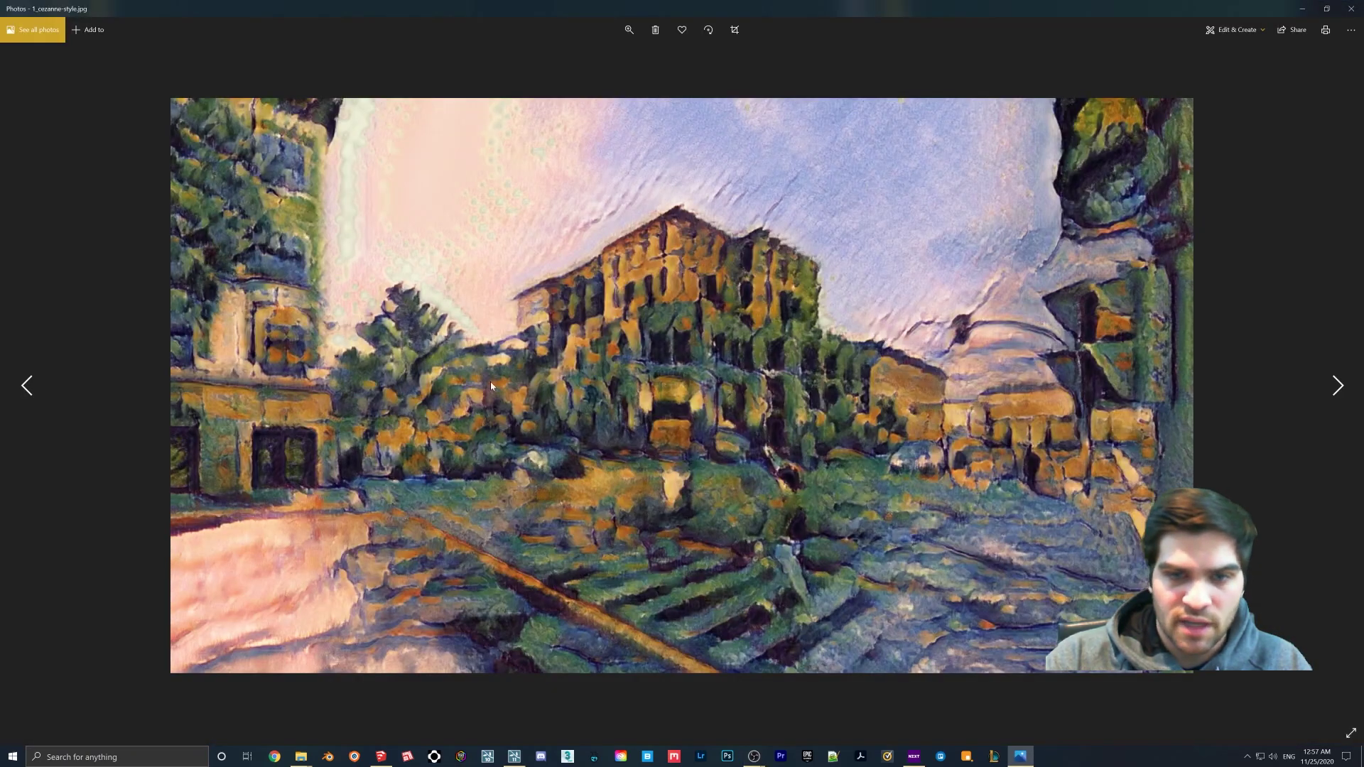
Step through aitest.jpg and 1.jpg, return to aitest_cezanne-style.jpg, then bring another program forward
{"action": "key", "text": "Right"}
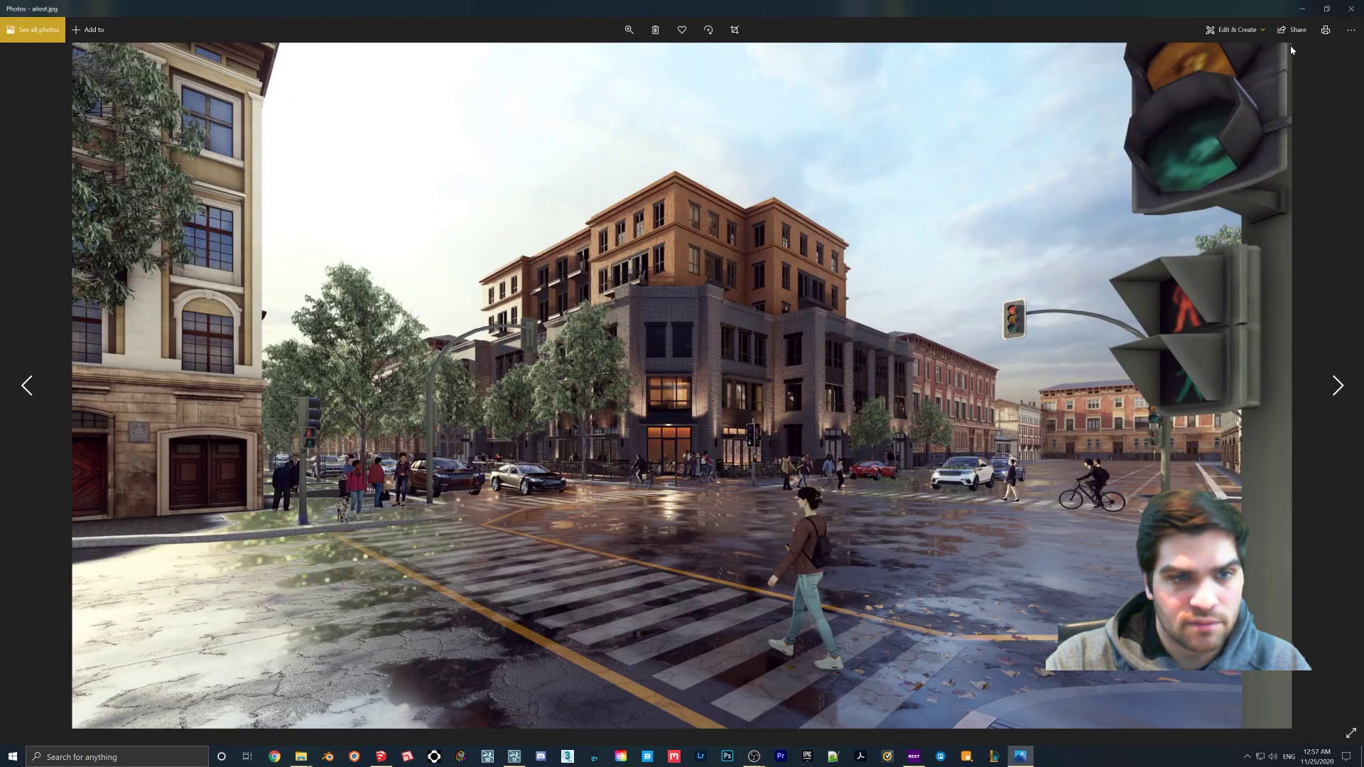
{"action": "key", "text": "Right"}
{"action": "key", "text": "Right"}
{"action": "key", "text": "Left"}
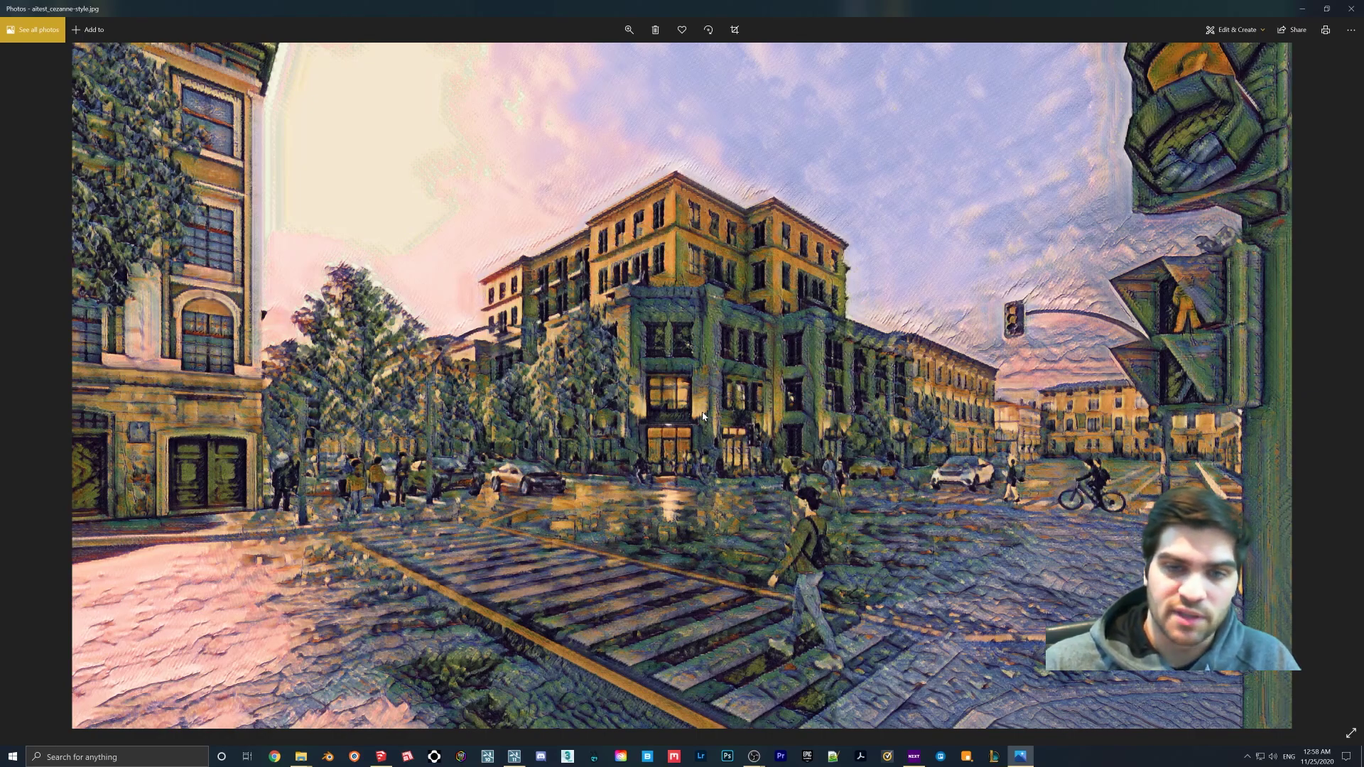
{"action": "left_click", "coordinate": [753, 755]}
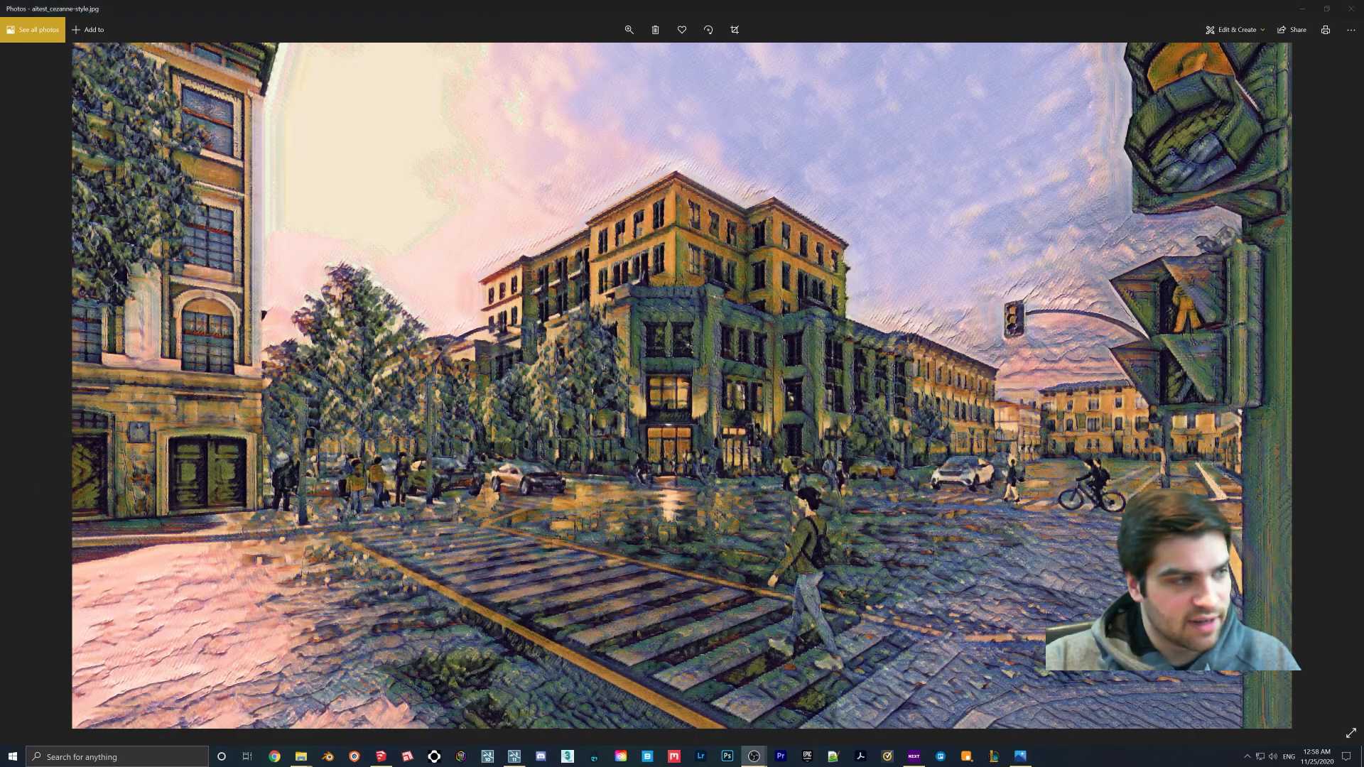